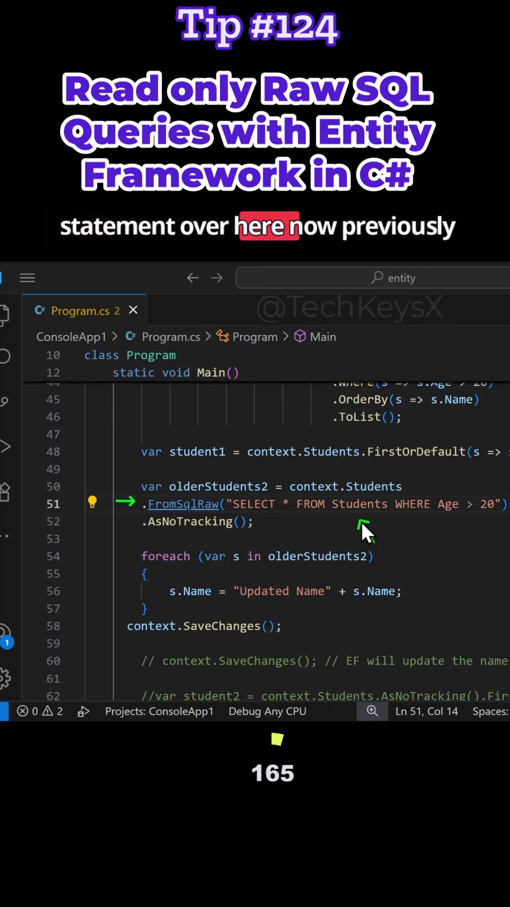
# - Walk through the FromSqlRaw query, its Age > 20 condition and the 'Updated Name' assignment
pyautogui.click(271, 593)
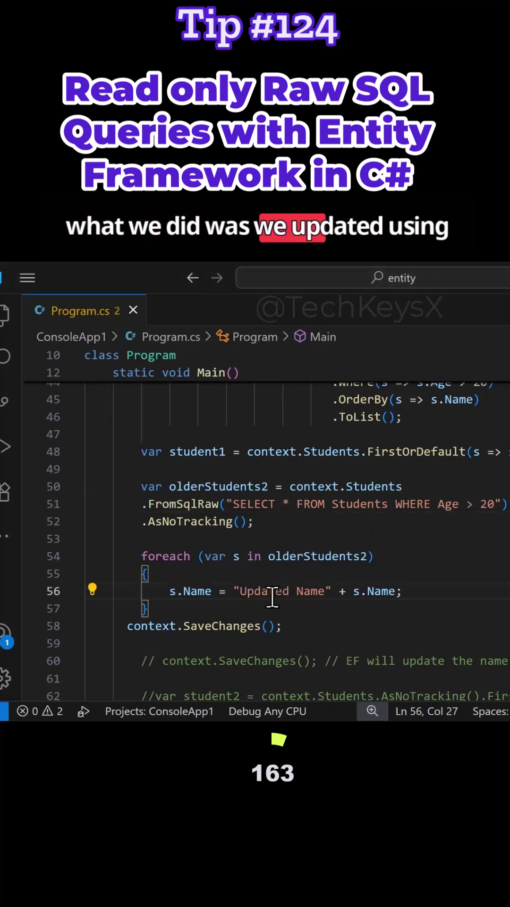
pyautogui.click(195, 488)
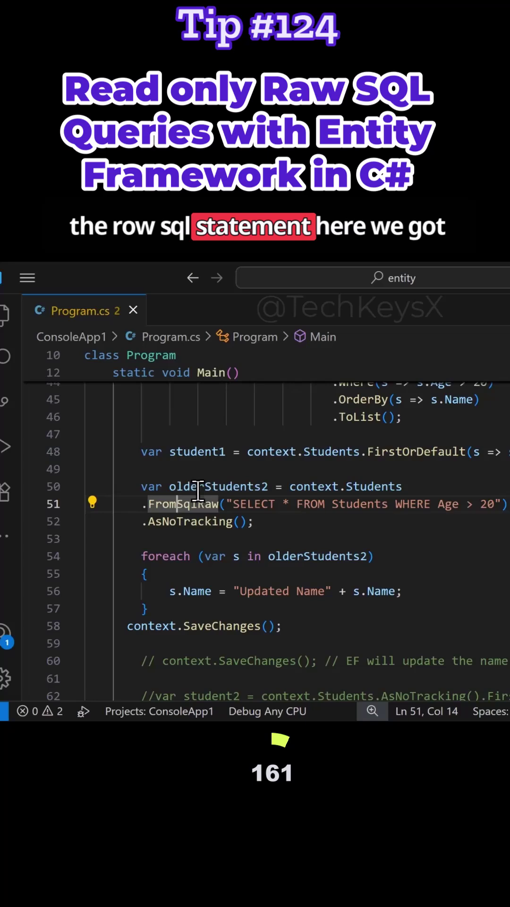
pyautogui.click(198, 488)
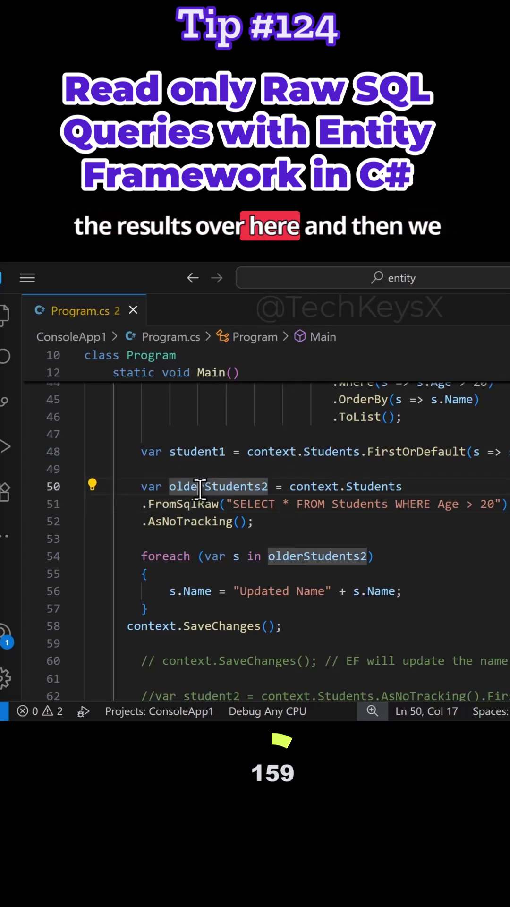
pyautogui.click(255, 591)
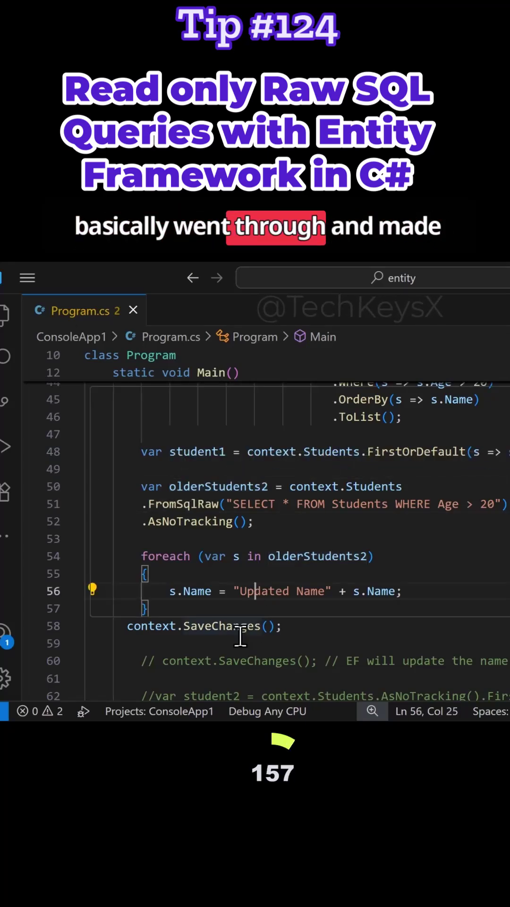
pyautogui.click(298, 660)
pyautogui.click(234, 595)
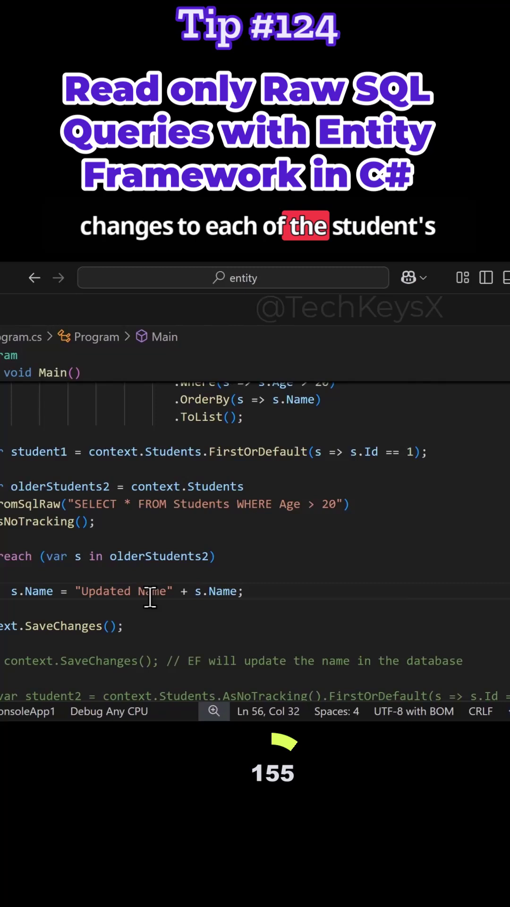
pyautogui.click(304, 503)
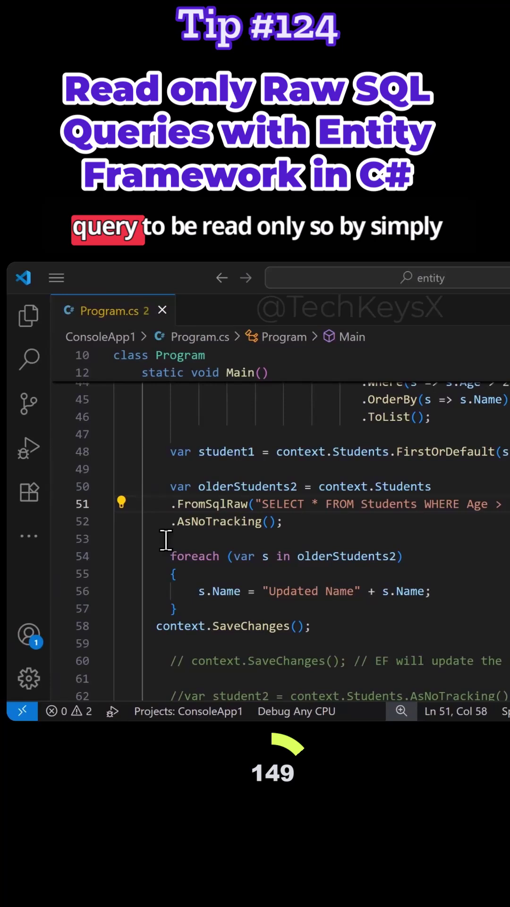
# - Highlight the .AsNoTracking() call and the student name-assignment statement
pyautogui.click(173, 522)
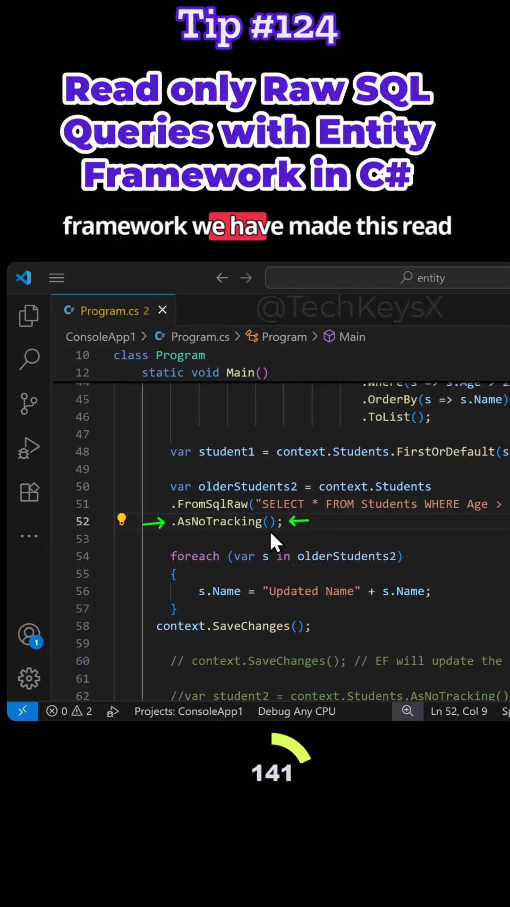
pyautogui.click(239, 528)
pyautogui.moveTo(220, 521)
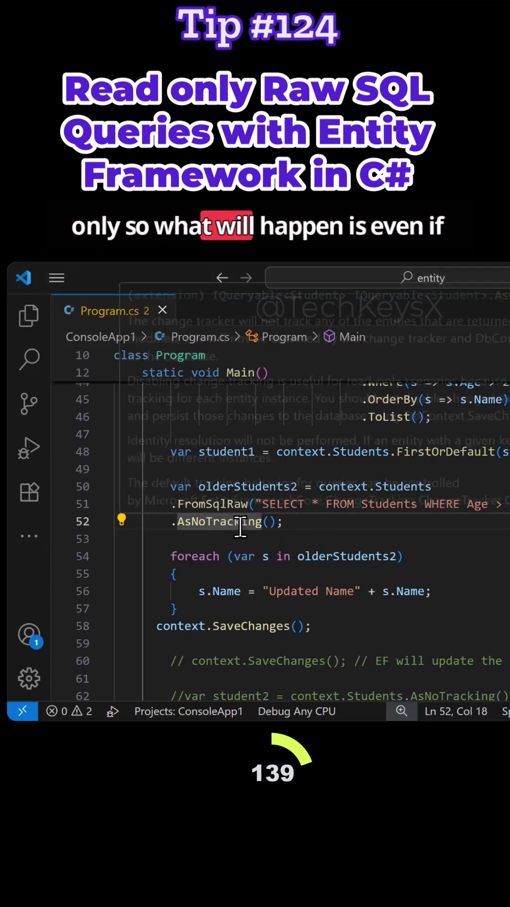
pyautogui.click(225, 589)
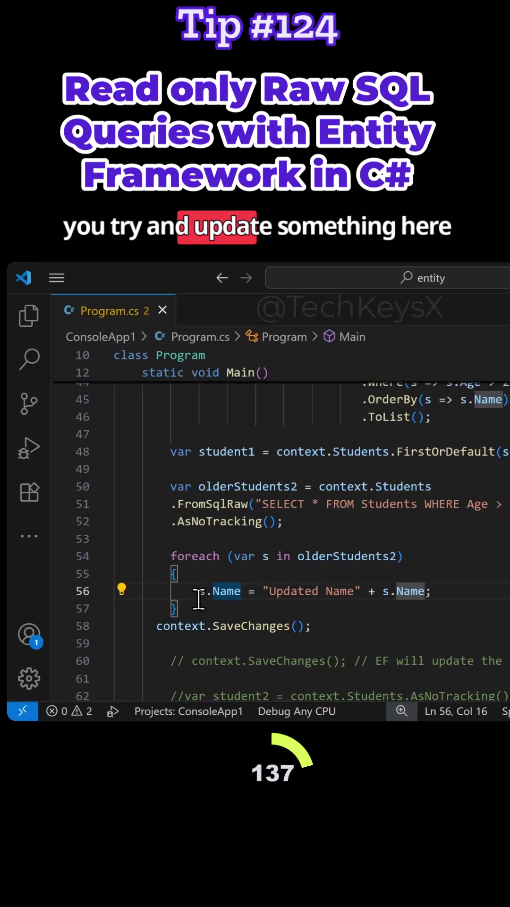
pyautogui.moveTo(199, 593); pyautogui.dragTo(350, 592)
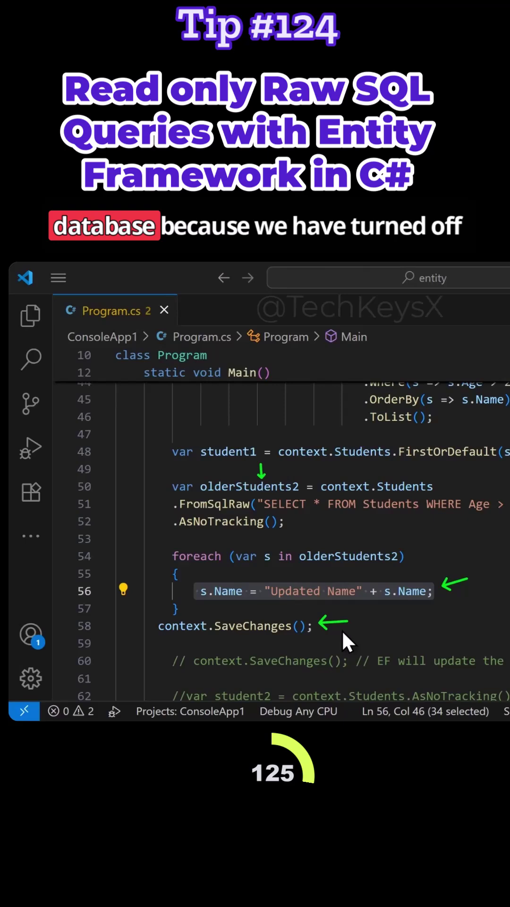
# - Briefly comment out .AsNoTracking() with //, then restore it
pyautogui.click(293, 525)
pyautogui.press('Home')
pyautogui.write('//')
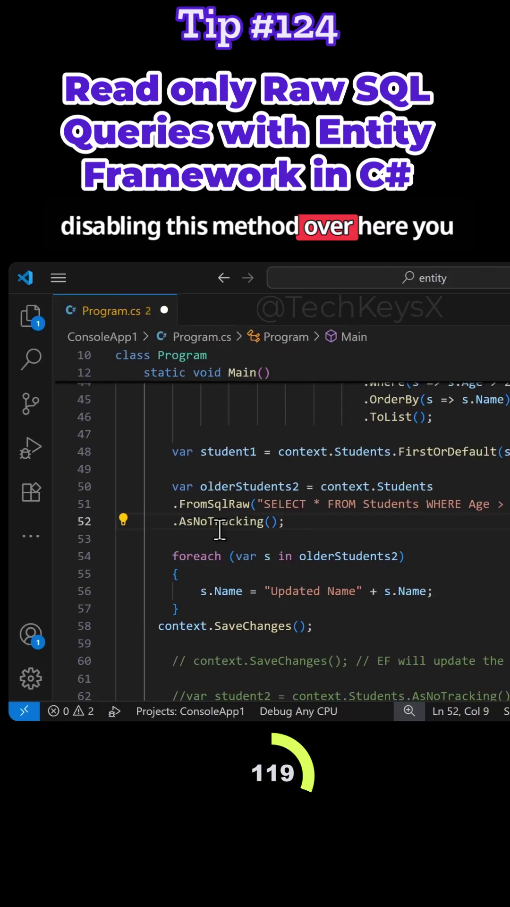
pyautogui.click(239, 530)
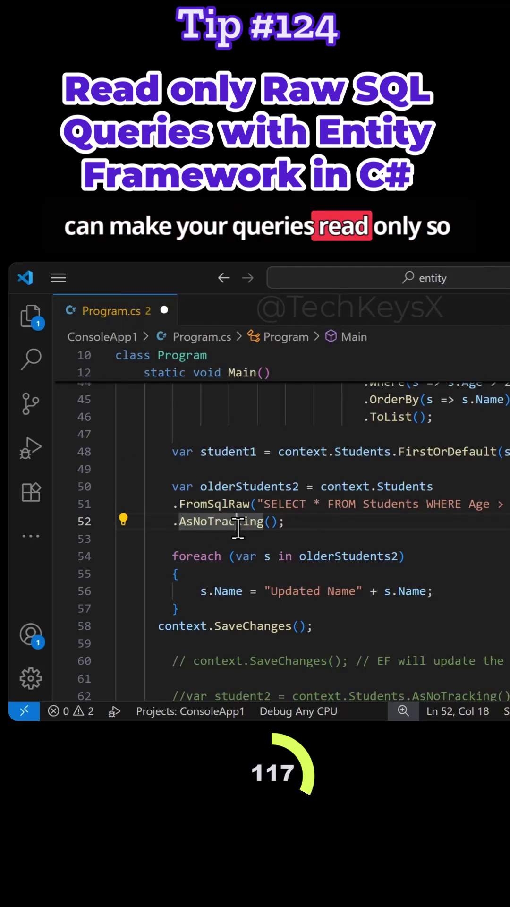
pyautogui.click(163, 523)
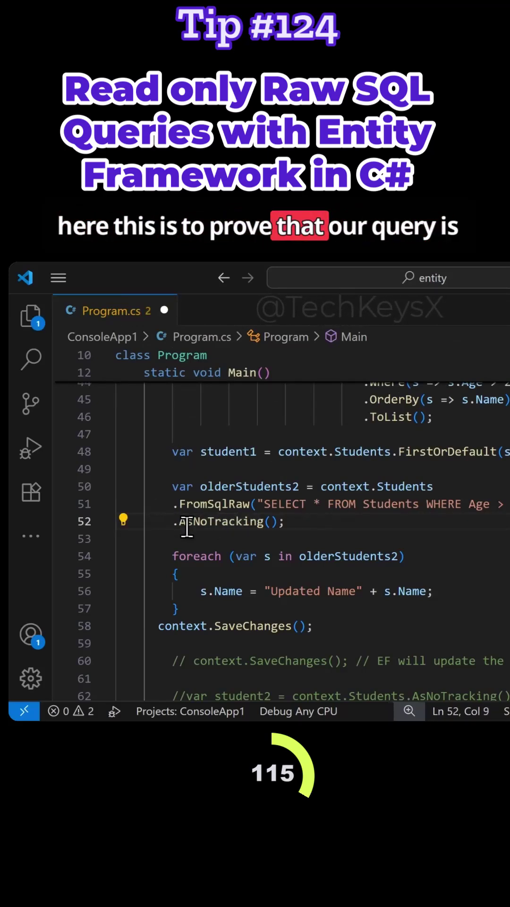
pyautogui.press('Down')
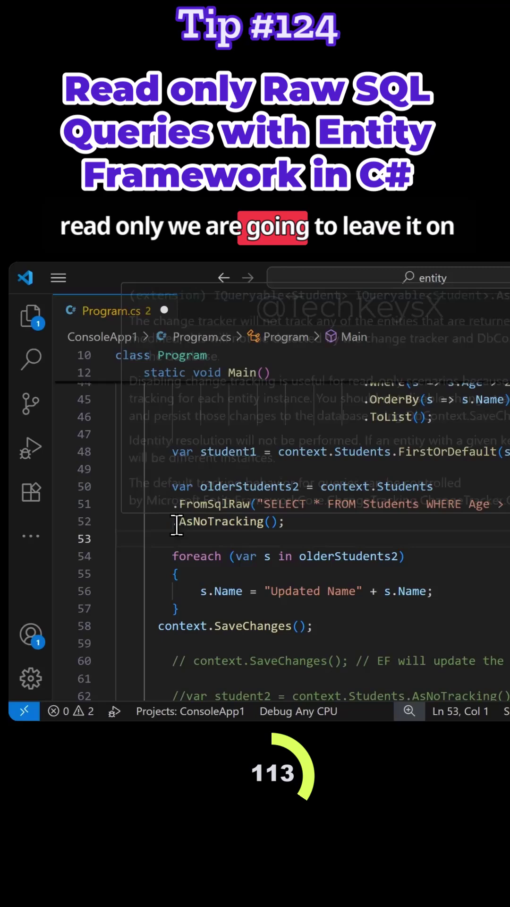
pyautogui.click(176, 526)
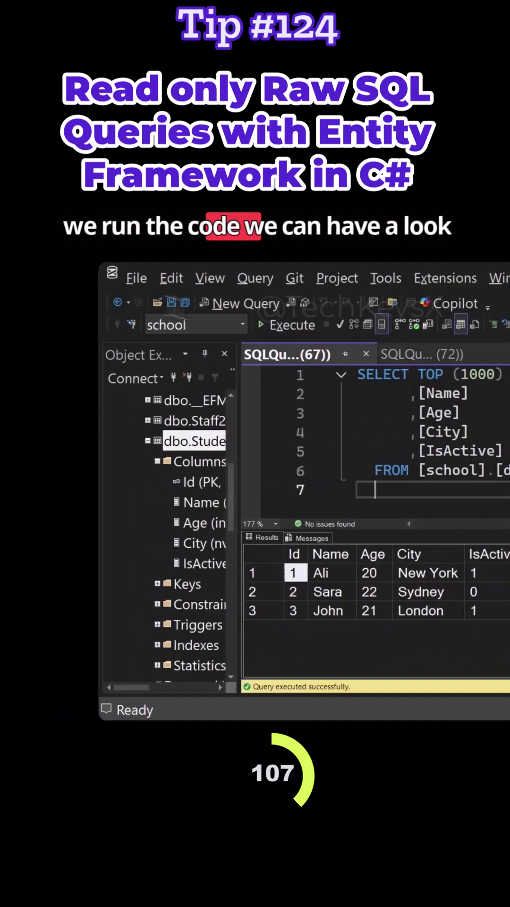
# - Check Ali's name in the results grid, then select Sara and John's names and ages
pyautogui.press('Up')
pyautogui.press('Up')
pyautogui.press('Up')
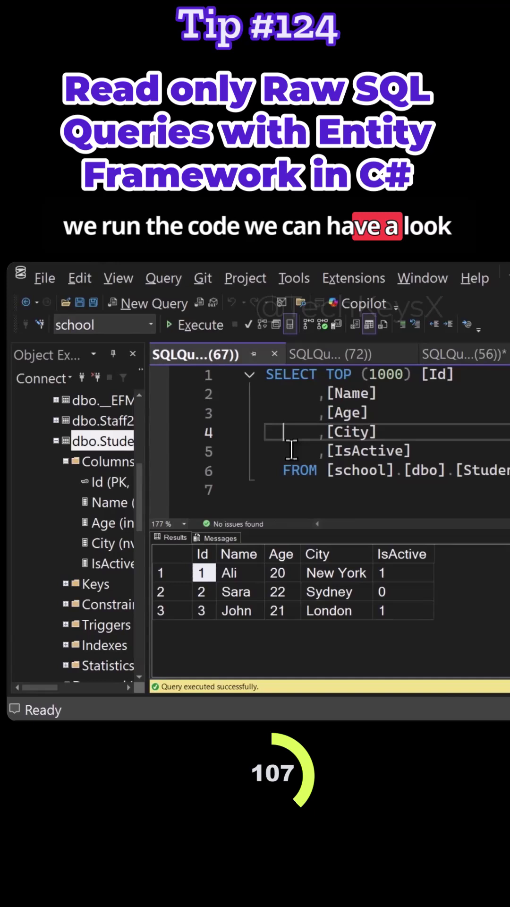
pyautogui.click(252, 574)
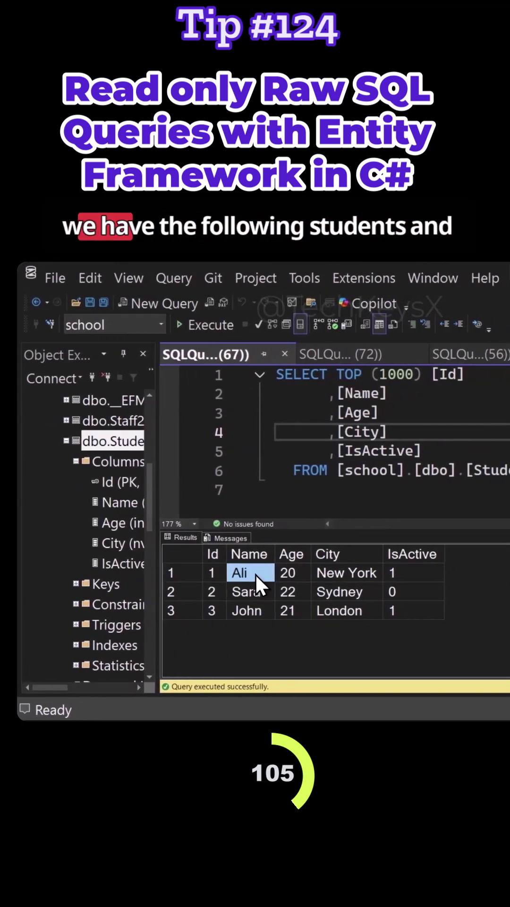
pyautogui.click(254, 611)
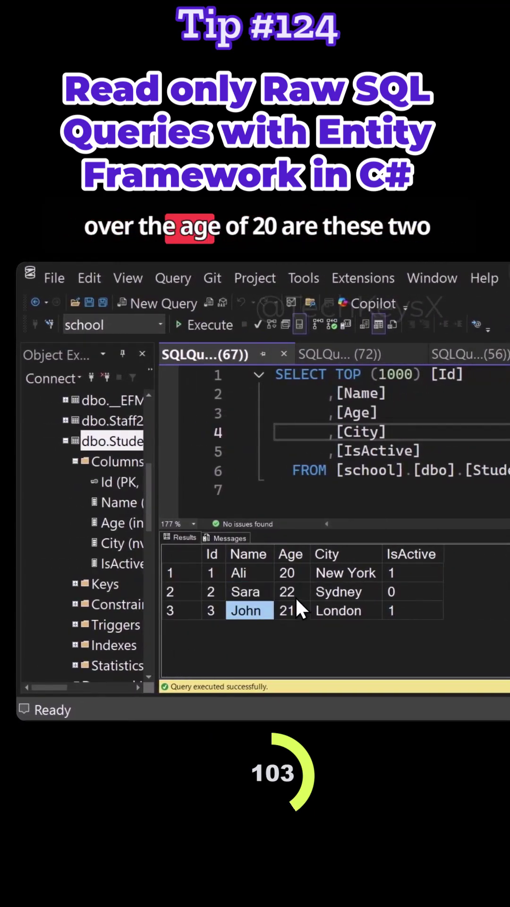
pyautogui.moveTo(292, 593); pyautogui.dragTo(244, 610)
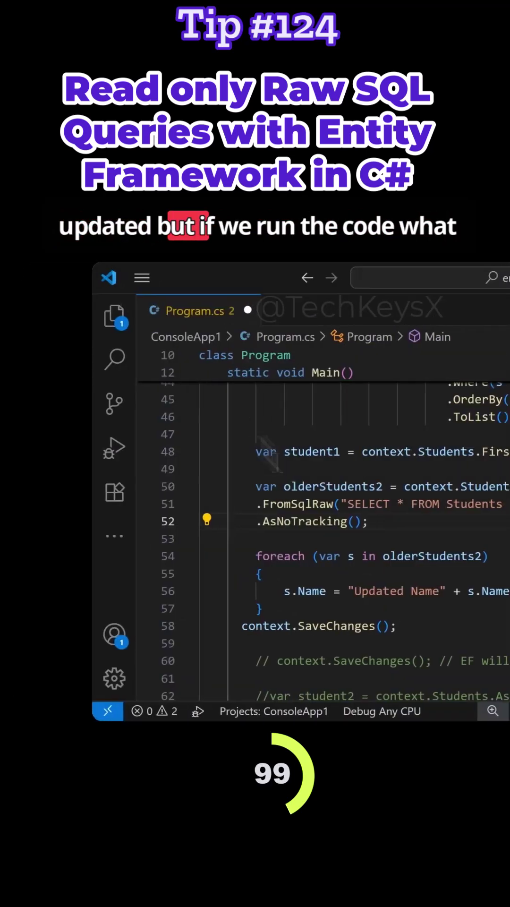
# - Run the console app with .AsNoTracking() still on the raw SQL query
pyautogui.moveTo(217, 591); pyautogui.dragTo(371, 600)
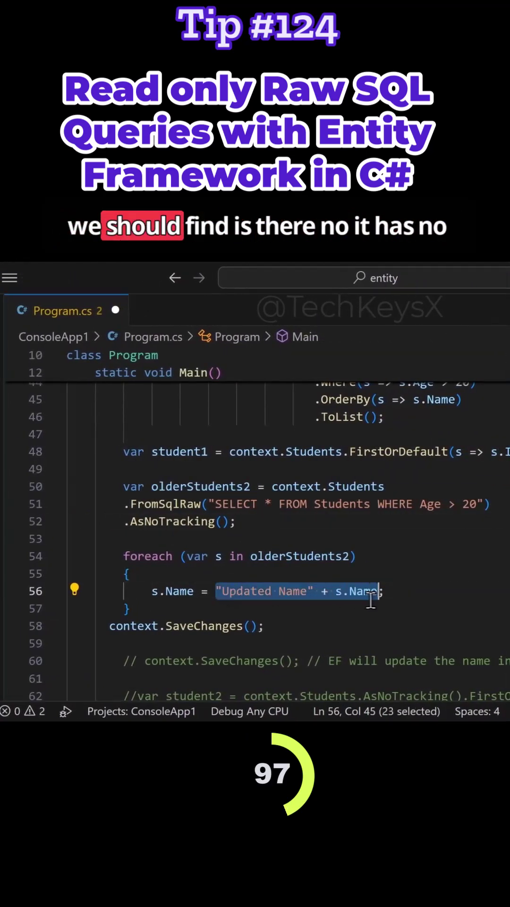
pyautogui.click(403, 601)
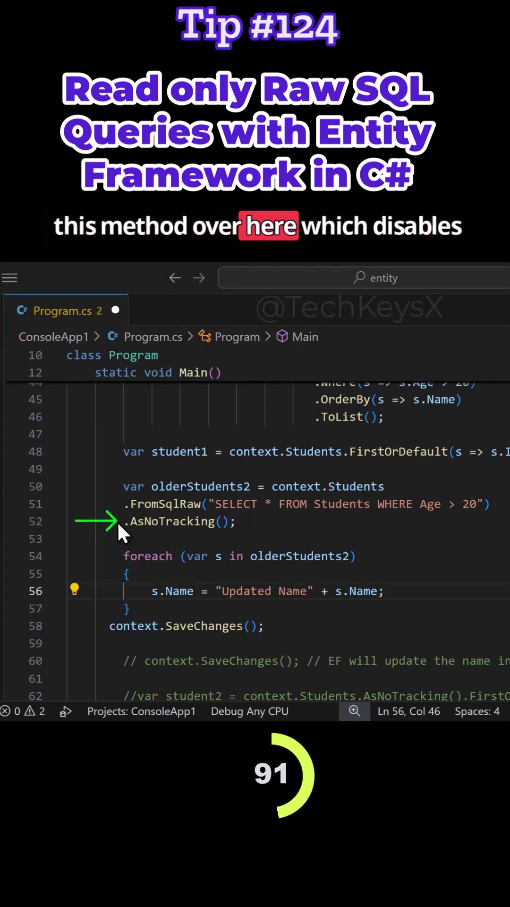
pyautogui.click(194, 522)
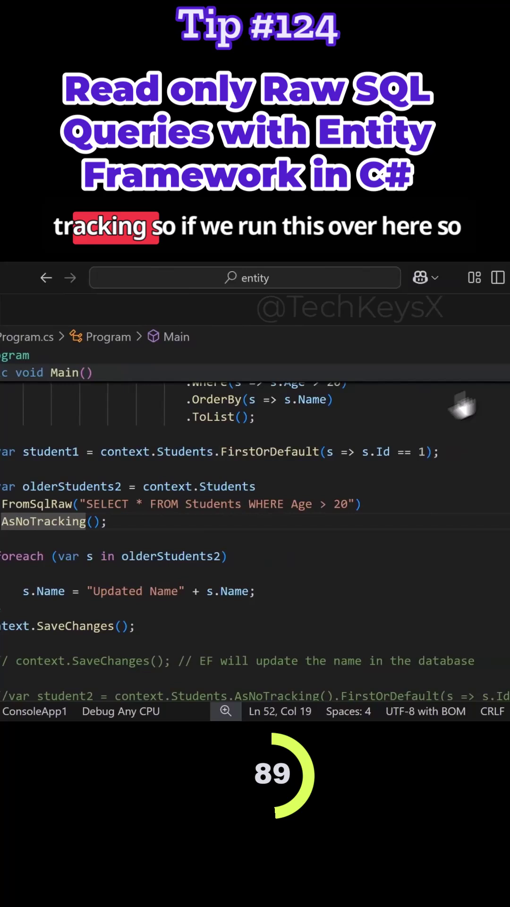
pyautogui.click(245, 317)
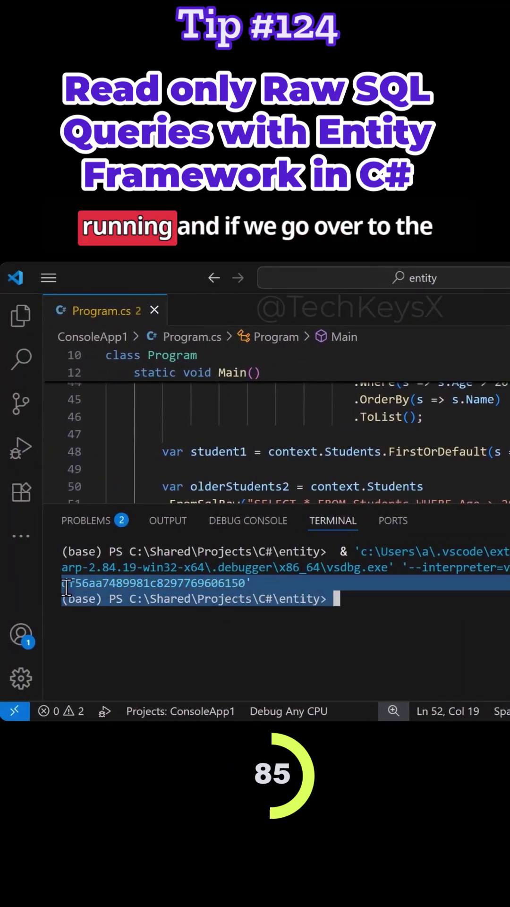
pyautogui.click(231, 457)
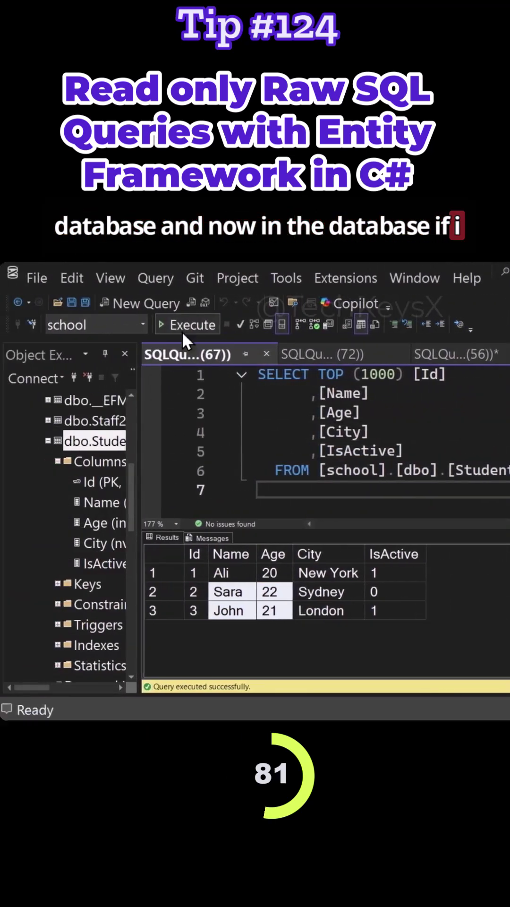
# - Re-run the Students query, confirming Sara and John's names are unchanged
pyautogui.click(256, 327)
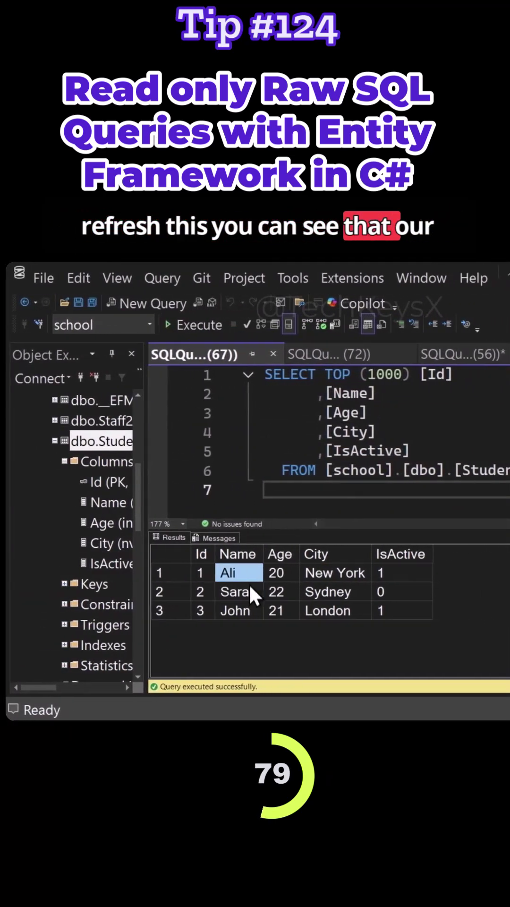
pyautogui.click(243, 612)
pyautogui.click(245, 598)
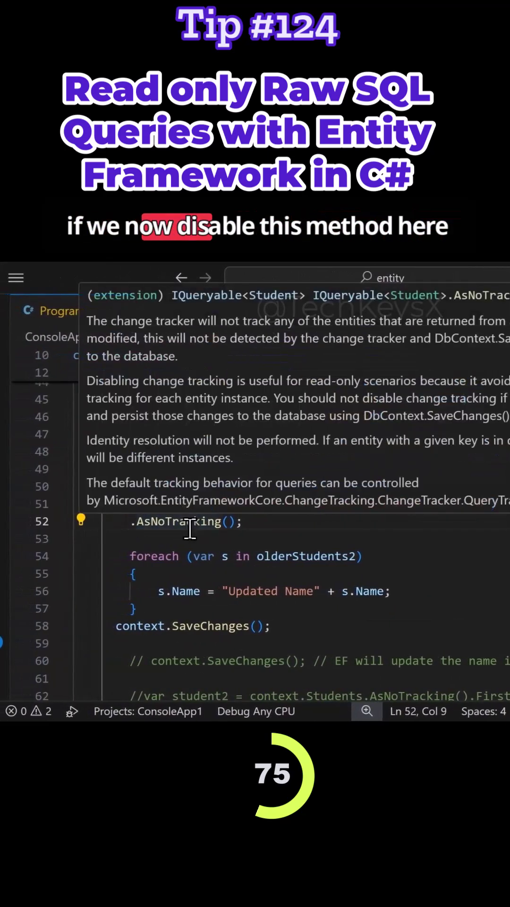
pyautogui.write('/.AsNoTracking(')
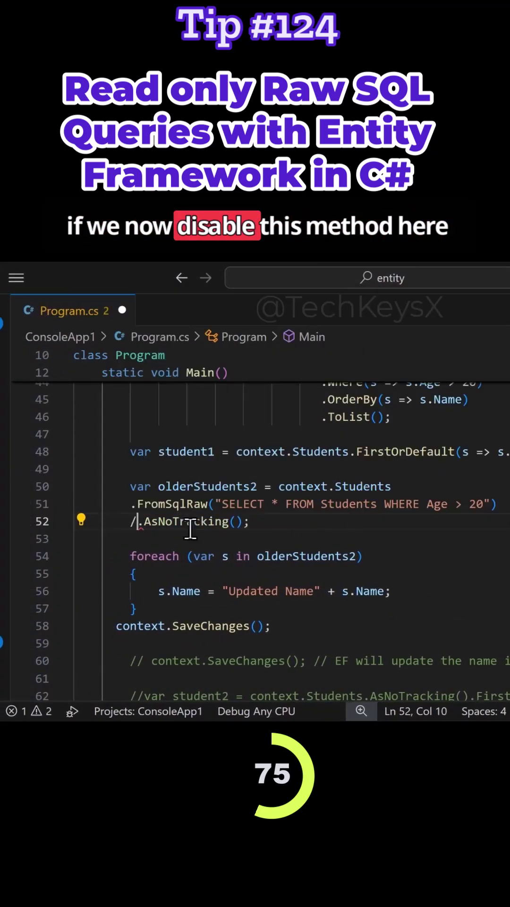
pyautogui.write('/')
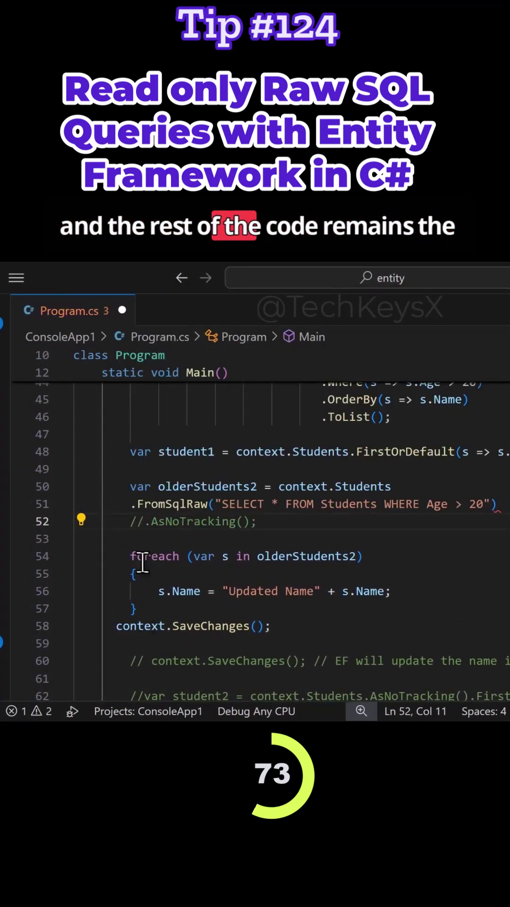
# - With .AsNoTracking() commented out, review the rename loop and SaveChanges, then rerun the program
pyautogui.moveTo(130, 556)
pyautogui.mouseDown()
pyautogui.moveTo(137, 607)
pyautogui.moveTo(272, 626)
pyautogui.mouseUp()
pyautogui.click(154, 521)
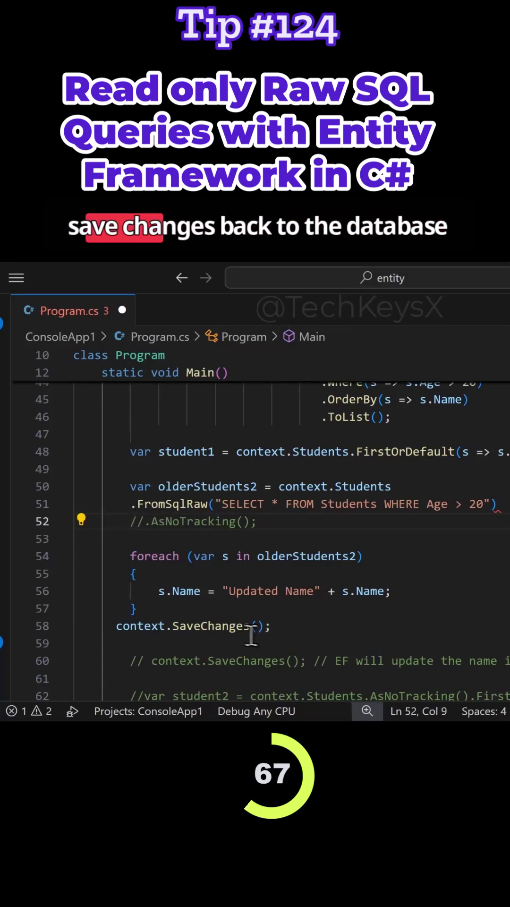
pyautogui.moveTo(271, 625); pyautogui.dragTo(134, 630)
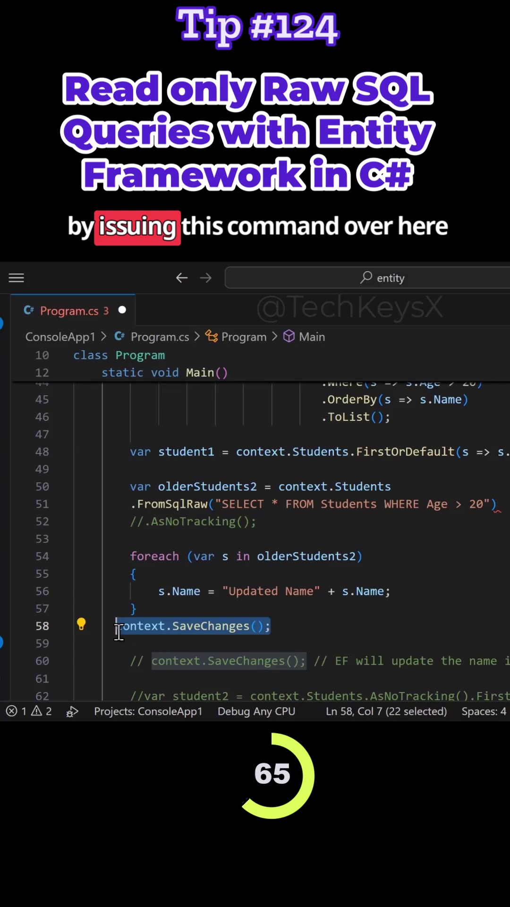
pyautogui.click(120, 630)
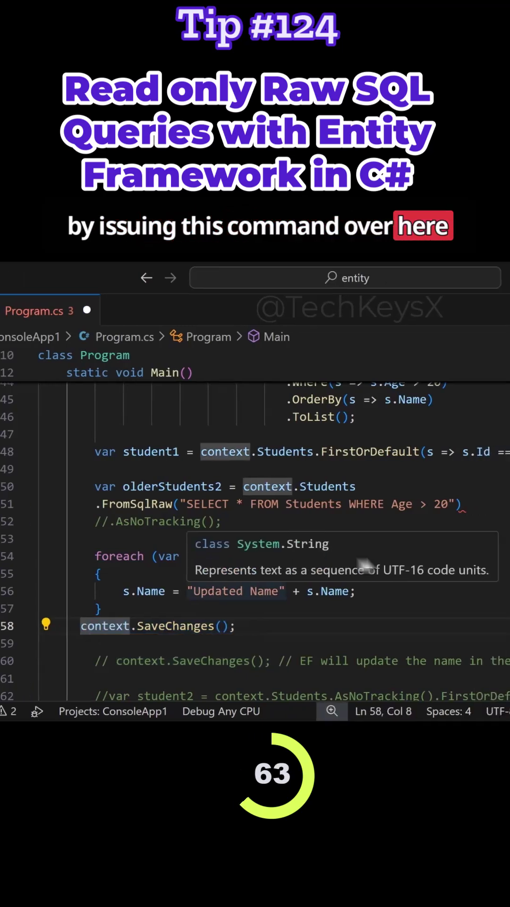
pyautogui.click(255, 317)
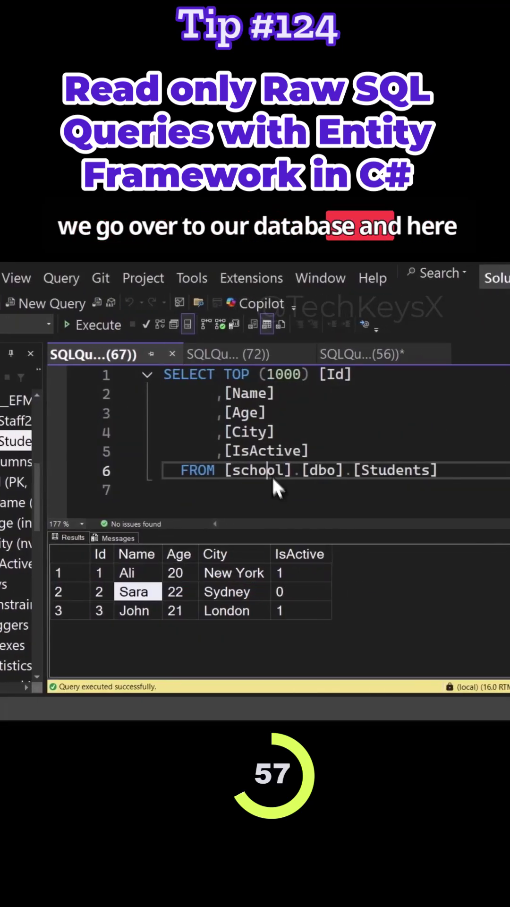
# - Rerun the Students query and check the names Updated NameSara and Updated NameJohn
pyautogui.click(251, 324)
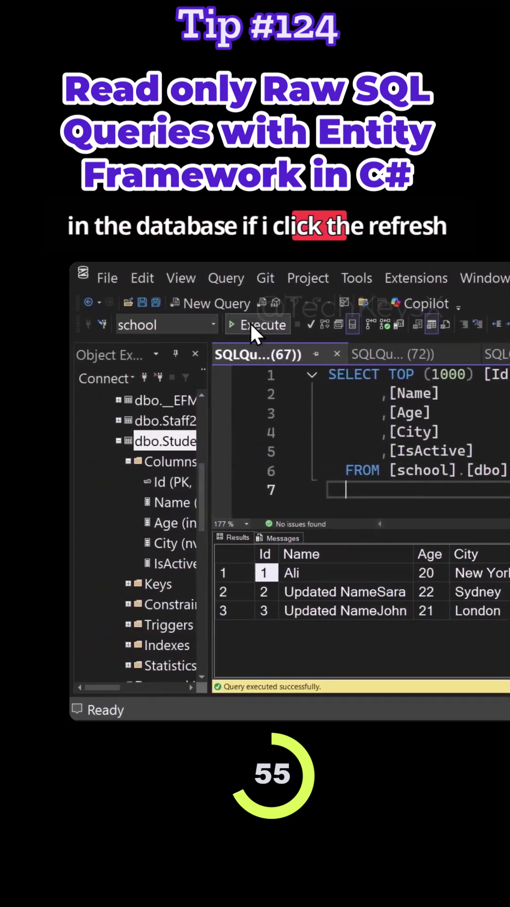
pyautogui.click(254, 591)
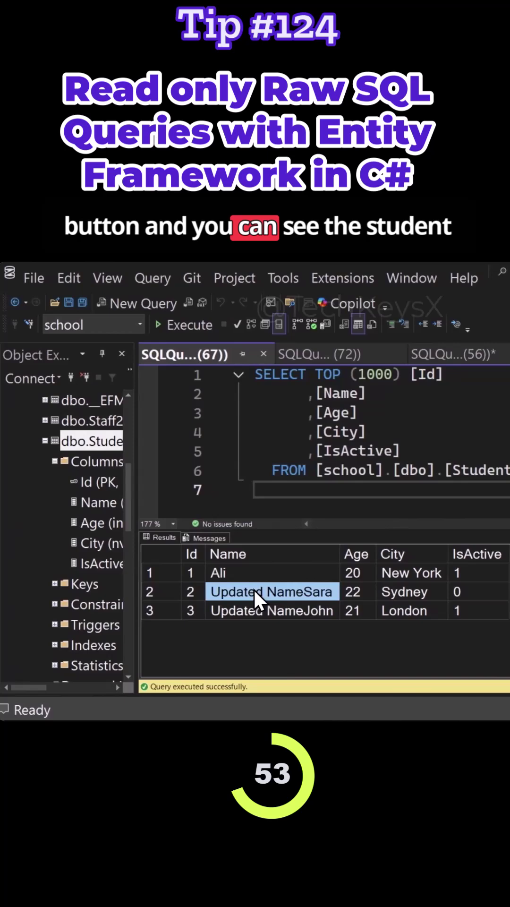
pyautogui.click(258, 598)
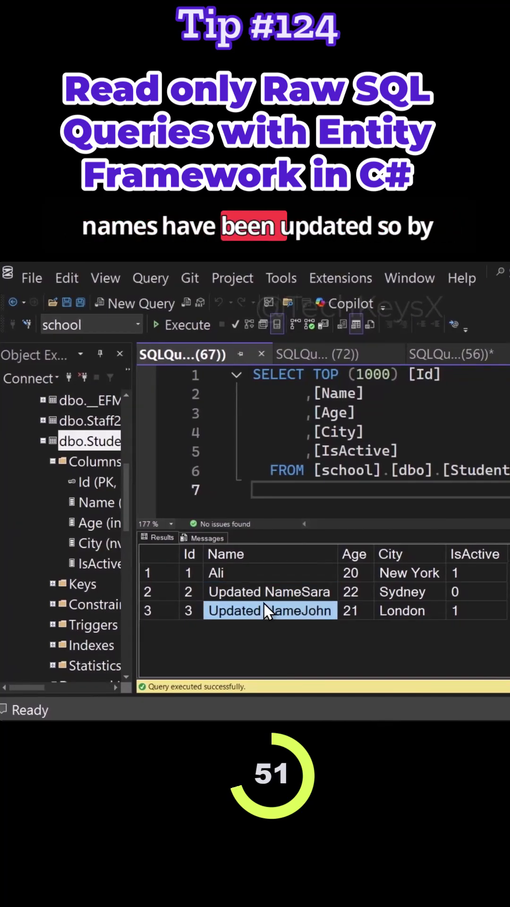
pyautogui.click(268, 593)
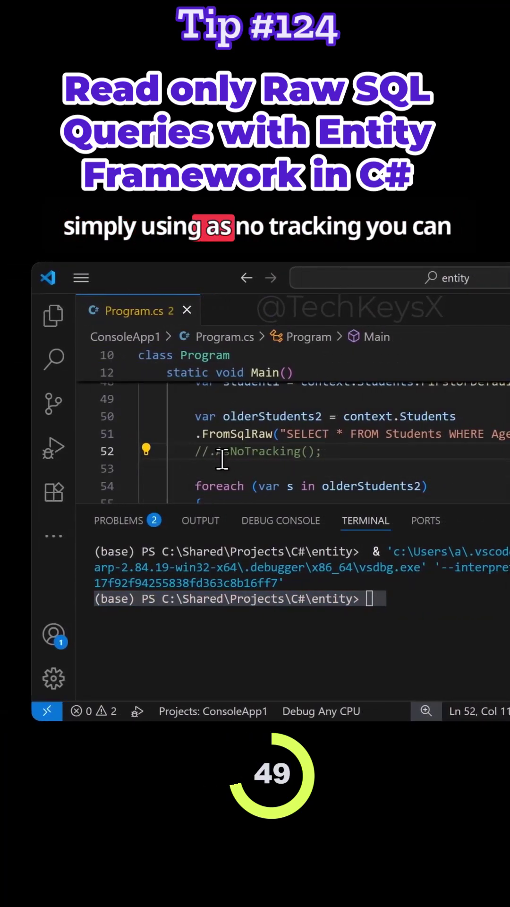
# - Uncomment .AsNoTracking() on line 52 and select that line
pyautogui.press('BackSpace')
pyautogui.press('BackSpace')
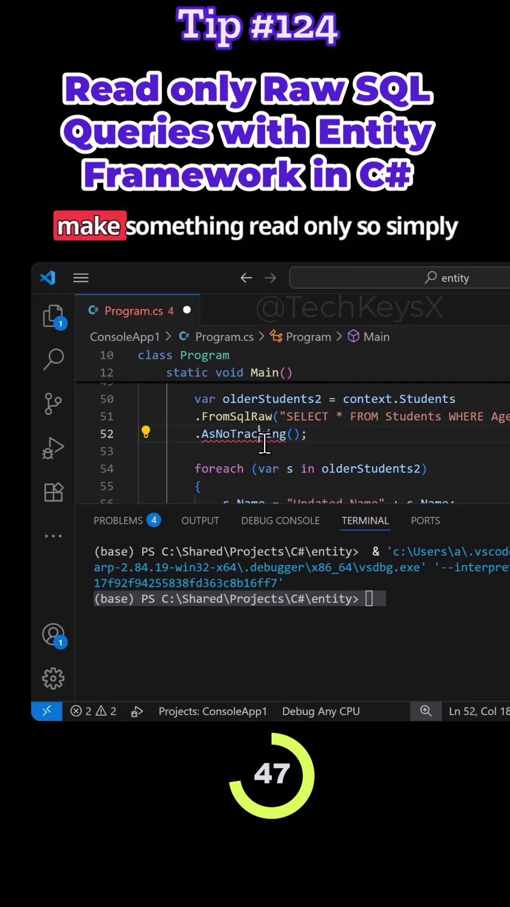
pyautogui.click(389, 418)
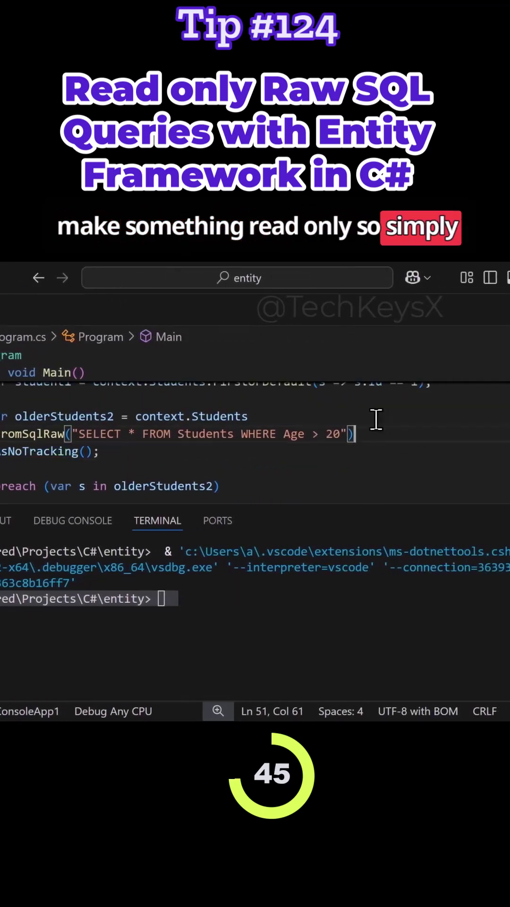
pyautogui.moveTo(186, 451); pyautogui.dragTo(290, 457)
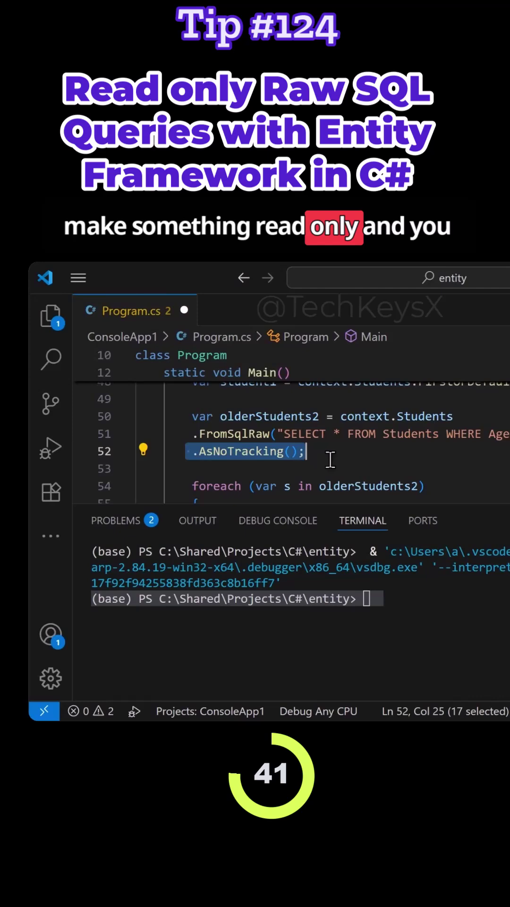
pyautogui.click(195, 454)
# - Try deleting the .AsNoTracking() line, then inspect the FromSqlRaw query line
pyautogui.hotkey('ctrl', '/')
pyautogui.hotkey('shift', 'Home')
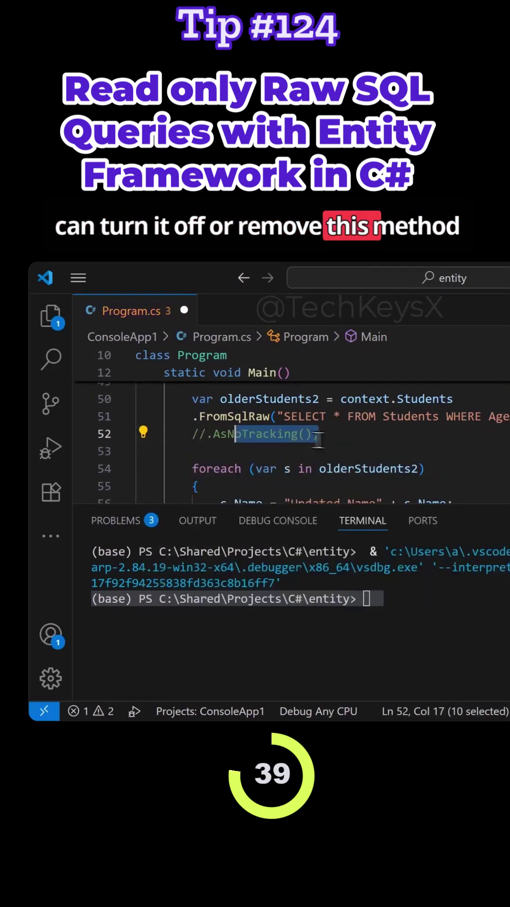
pyautogui.press('BackSpace')
pyautogui.press('Up')
pyautogui.press('End')
pyautogui.write(';')
pyautogui.moveTo(190, 433); pyautogui.dragTo(360, 443)
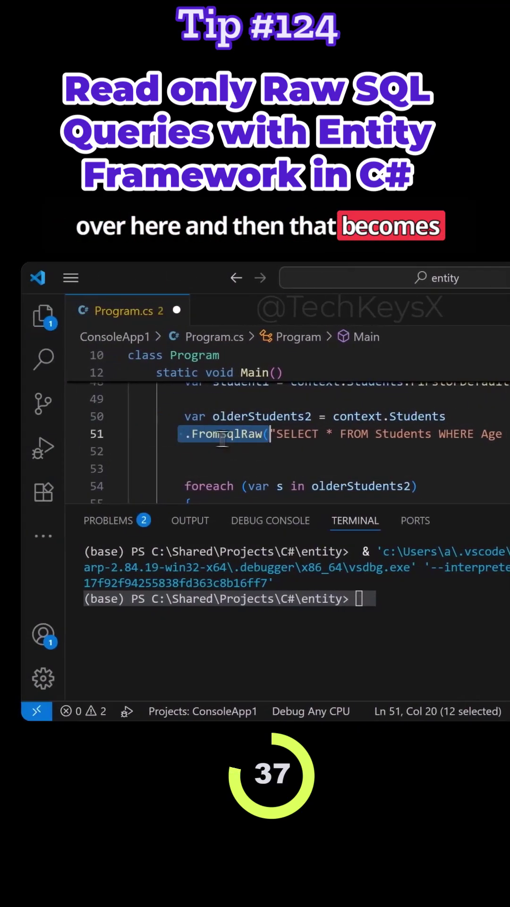
pyautogui.hotkey('shift', 'End')
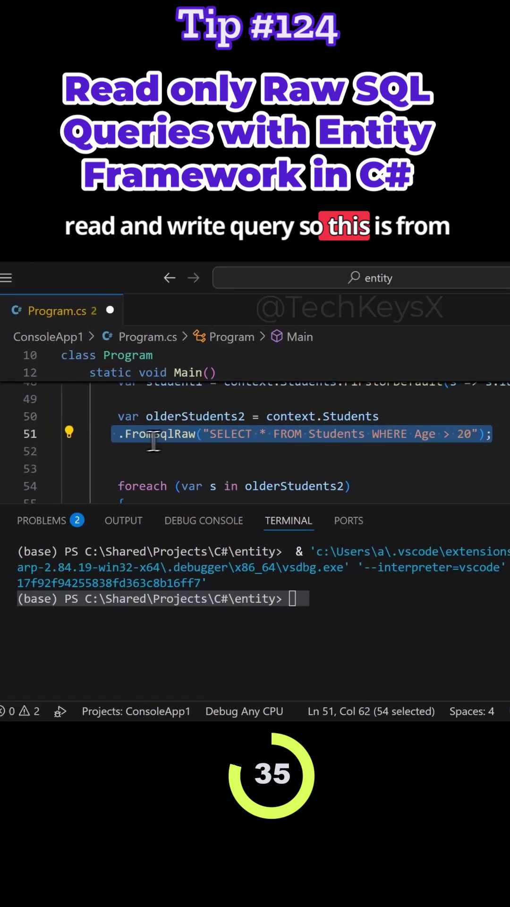
pyautogui.click(228, 437)
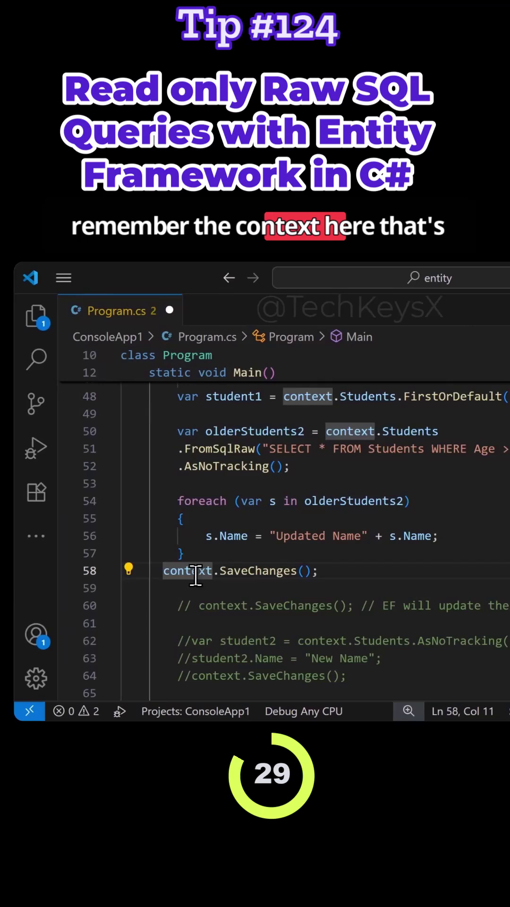
pyautogui.scroll(-3, 277, 628)
pyautogui.scroll(-2, 277, 627)
pyautogui.scroll(-5, 277, 566)
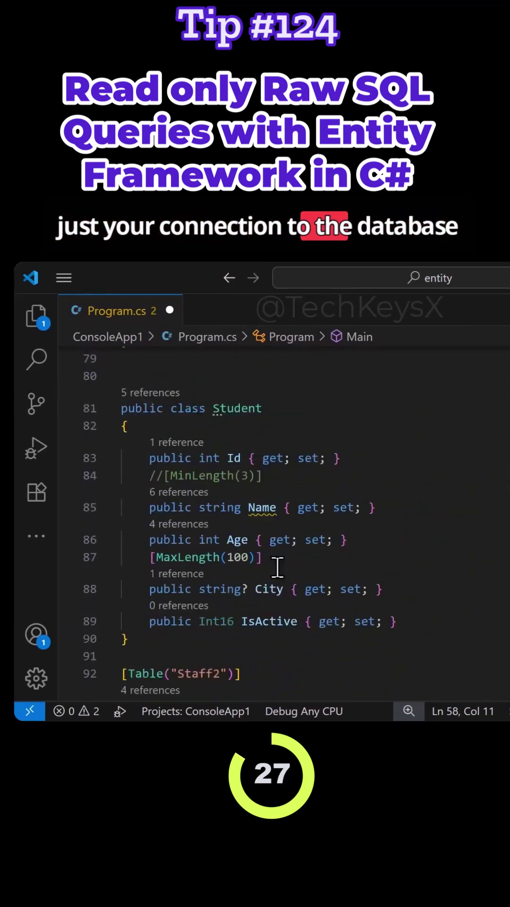
pyautogui.scroll(-6, 277, 567)
pyautogui.scroll(-2, 277, 566)
pyautogui.scroll(-1, 278, 566)
pyautogui.scroll(-3, 277, 567)
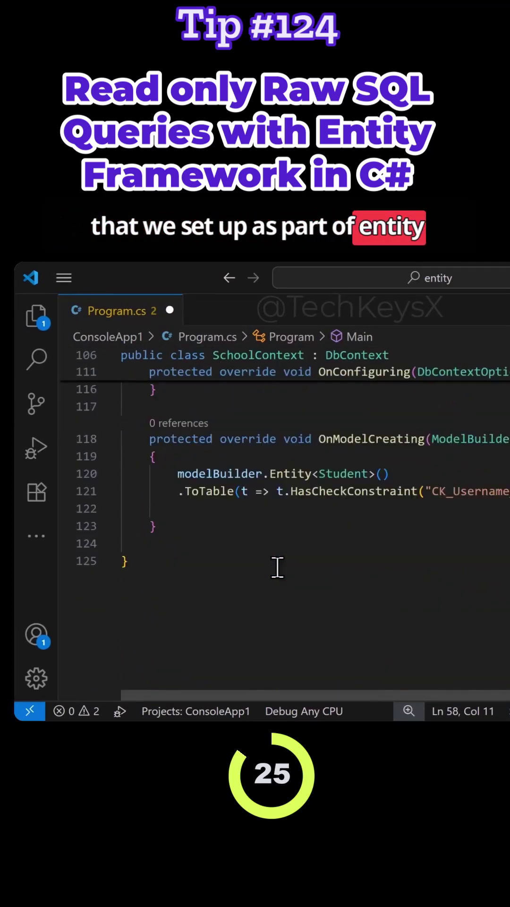
pyautogui.scroll(3, 277, 567)
pyautogui.scroll(4, 277, 627)
pyautogui.scroll(1, 315, 495)
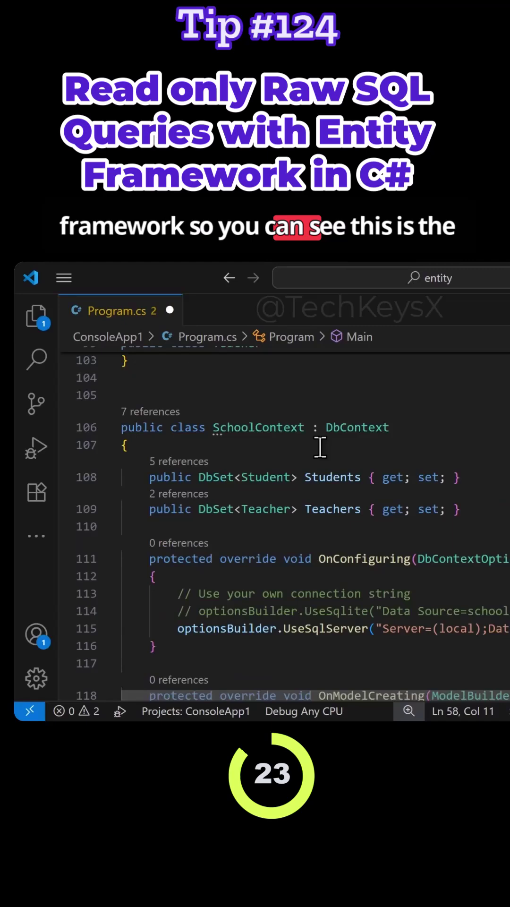
# - Examine the context variable in Main and the SchoolContext : DbContext declaration
pyautogui.click(262, 428)
pyautogui.scroll(3, 319, 451)
pyautogui.scroll(6, 326, 452)
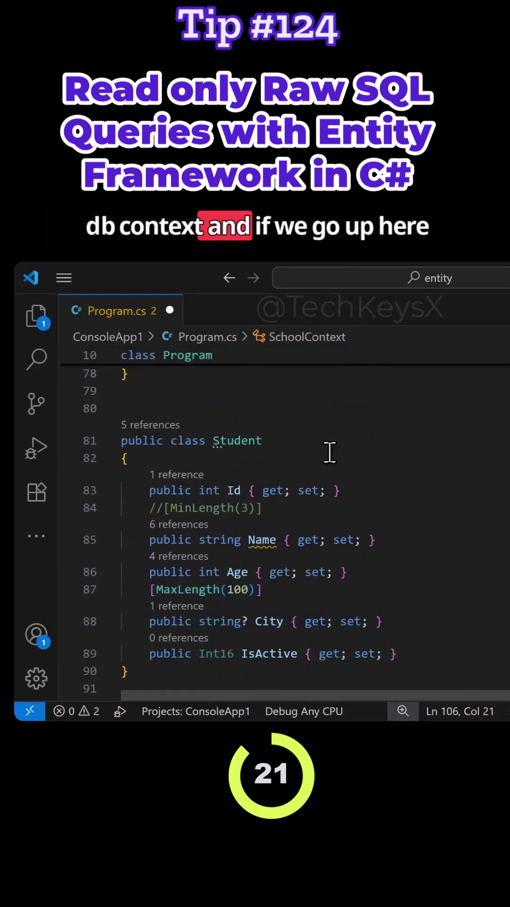
pyautogui.scroll(3, 330, 451)
pyautogui.scroll(10, 329, 452)
pyautogui.scroll(6, 329, 452)
pyautogui.scroll(4, 329, 452)
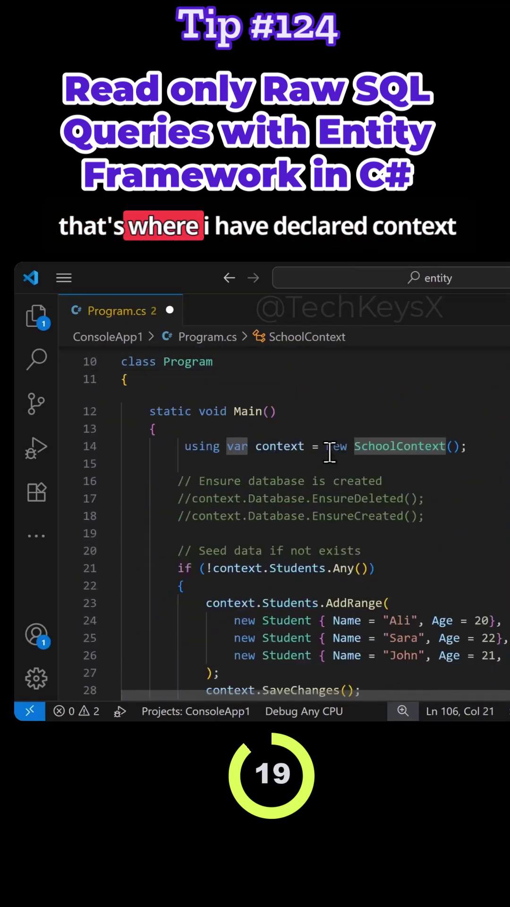
pyautogui.scroll(1, 312, 489)
pyautogui.click(300, 508)
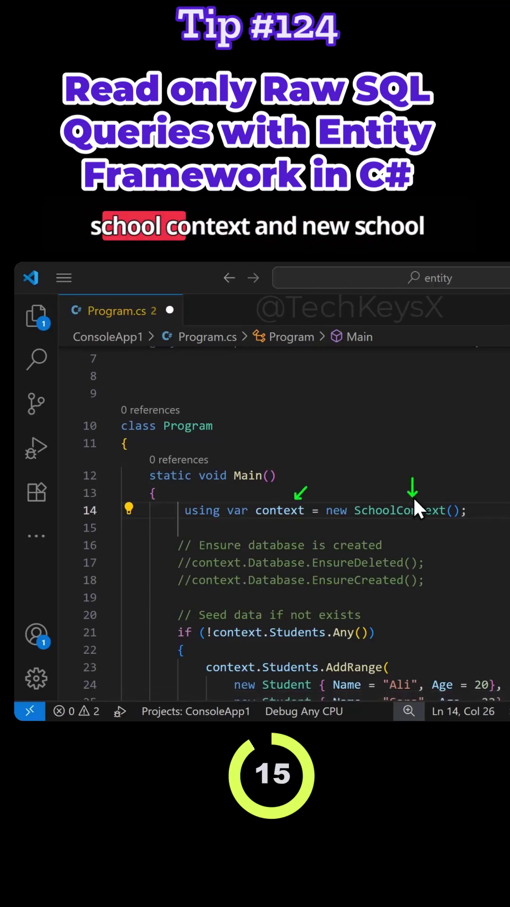
pyautogui.click(397, 510)
pyautogui.scroll(-5, 397, 510)
pyautogui.scroll(-20, 383, 567)
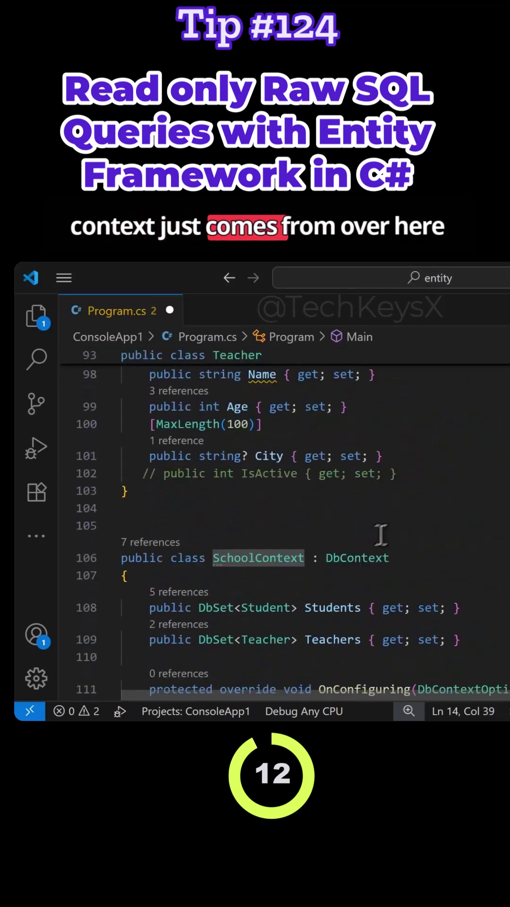
pyautogui.doubleClick(260, 558)
pyautogui.click(179, 560)
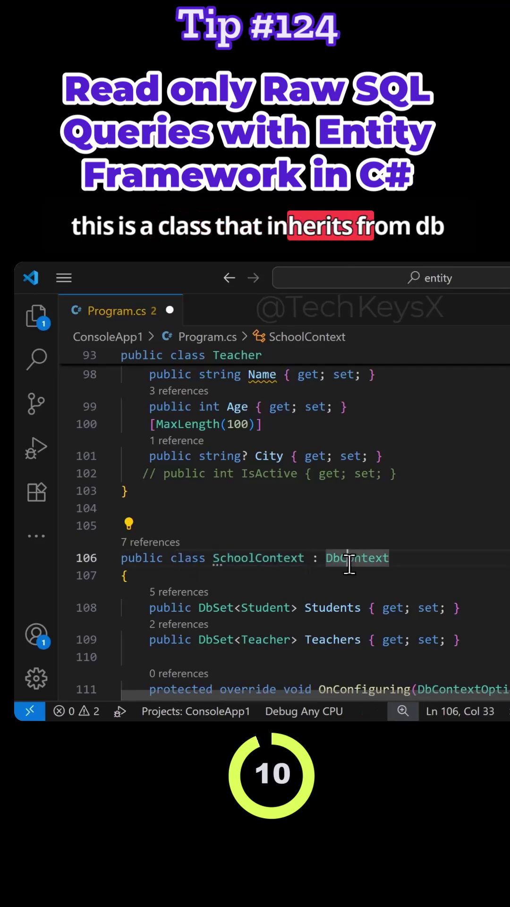
pyautogui.moveTo(357, 557)
pyautogui.moveTo(411, 558); pyautogui.dragTo(215, 559)
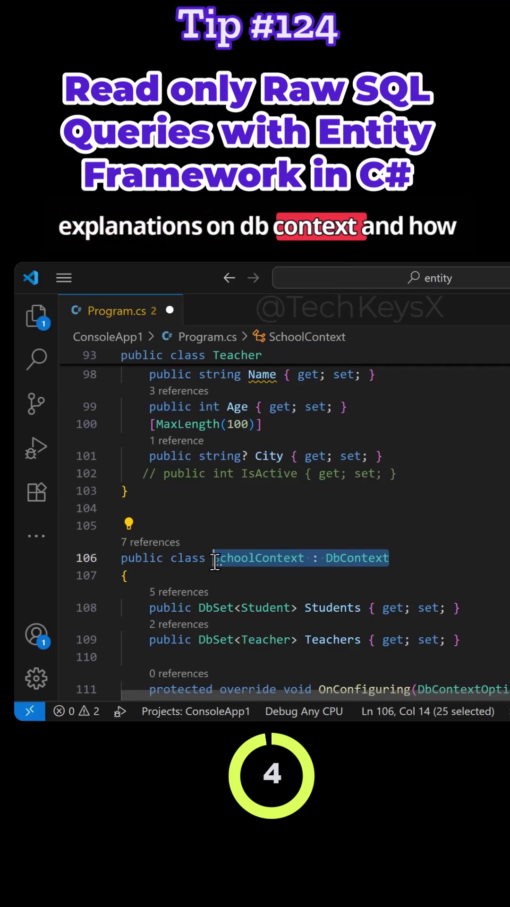
pyautogui.click(278, 560)
pyautogui.moveTo(259, 558)
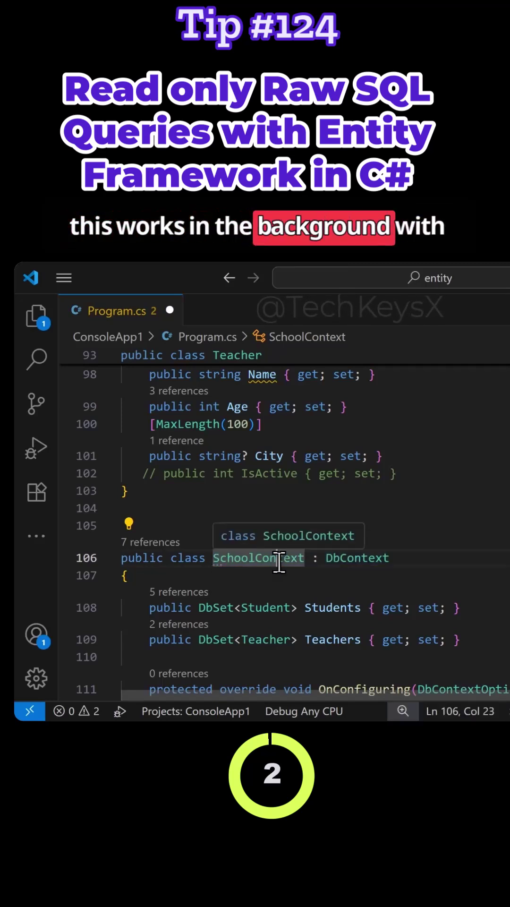